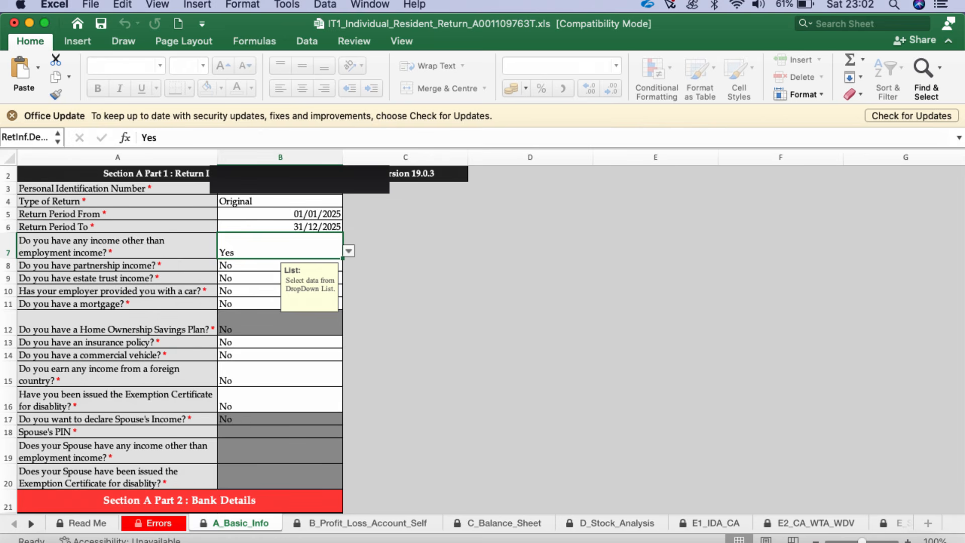
Open the B_Profit_Loss_Account_Self sheet and examine the profession / consultancy fees turnover row across the Business to Other income columns.
left_click(350, 523)
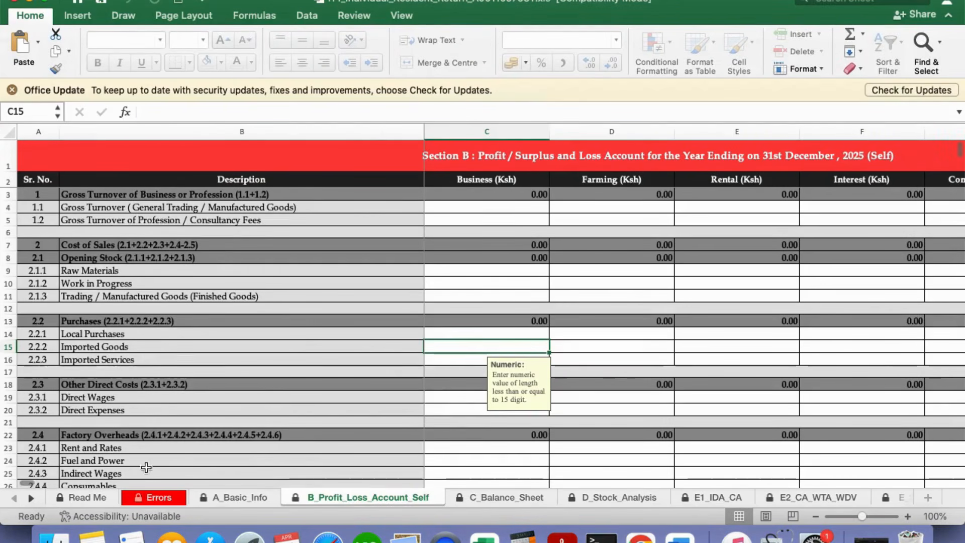
left_click(483, 219)
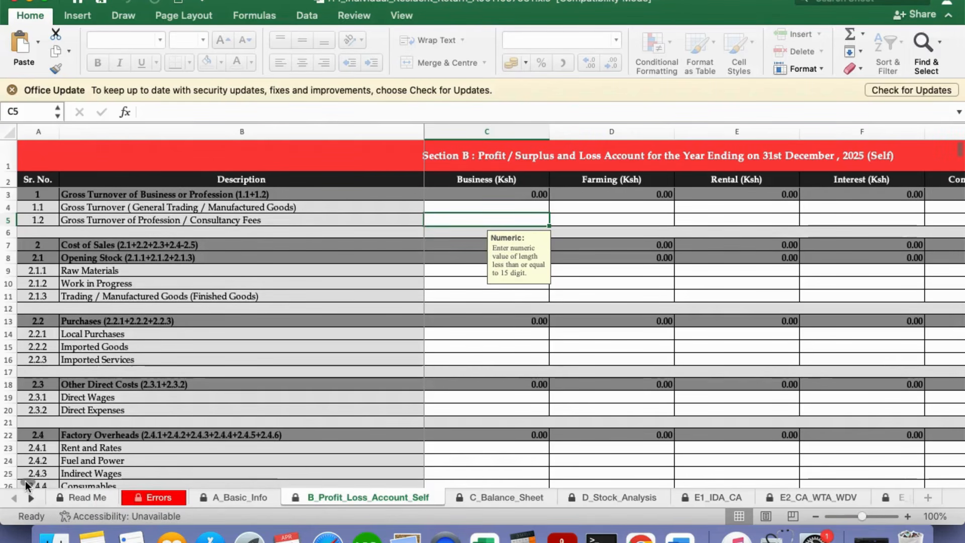
scroll(25, 480, "right", 2)
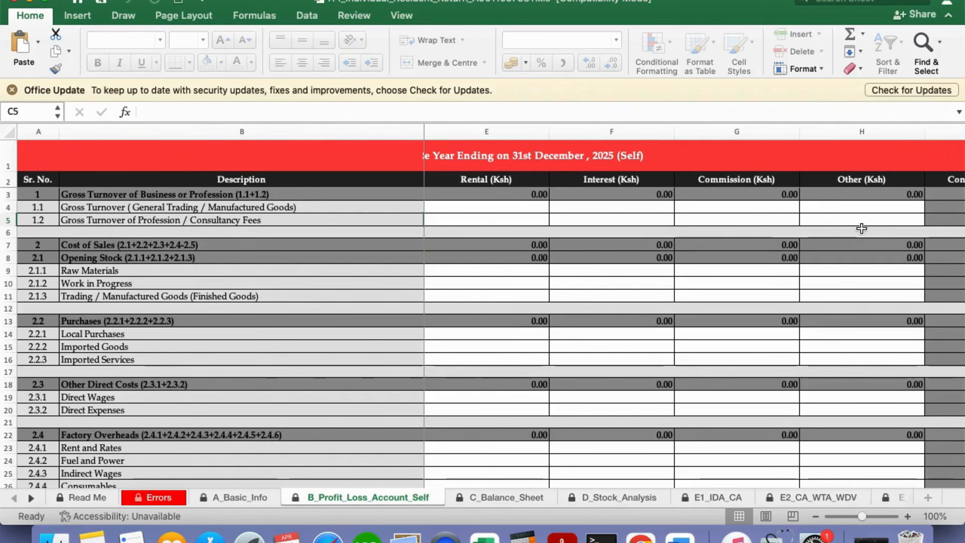
left_click(844, 219)
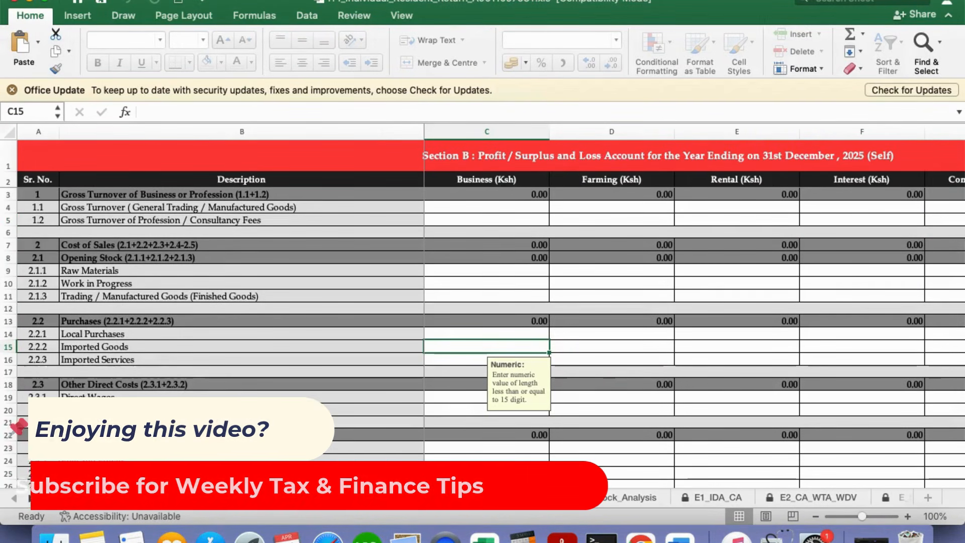
left_click(475, 216)
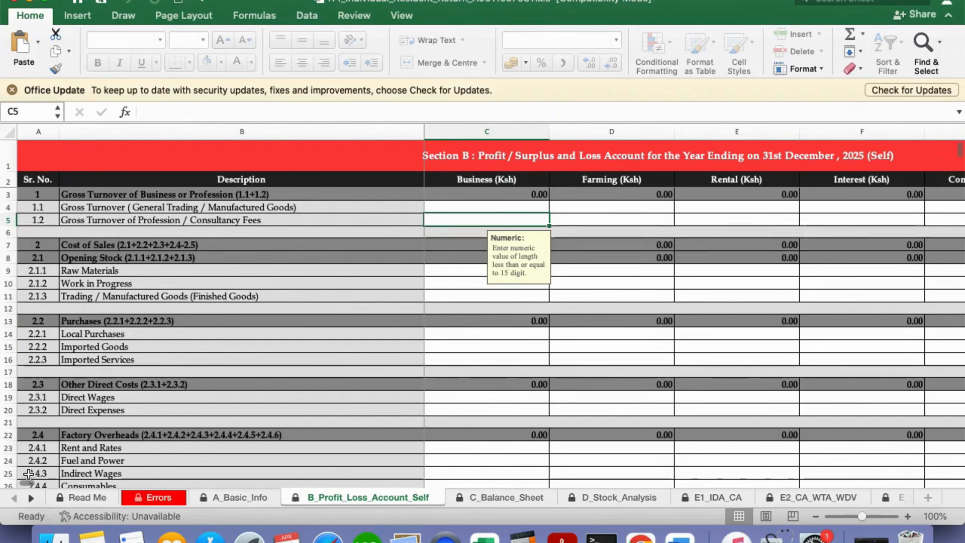
Enter 50000 as Gross Turnover of Profession / Consultancy Fees in the Other (Ksh) column.
left_click_drag(26, 481, 33, 482)
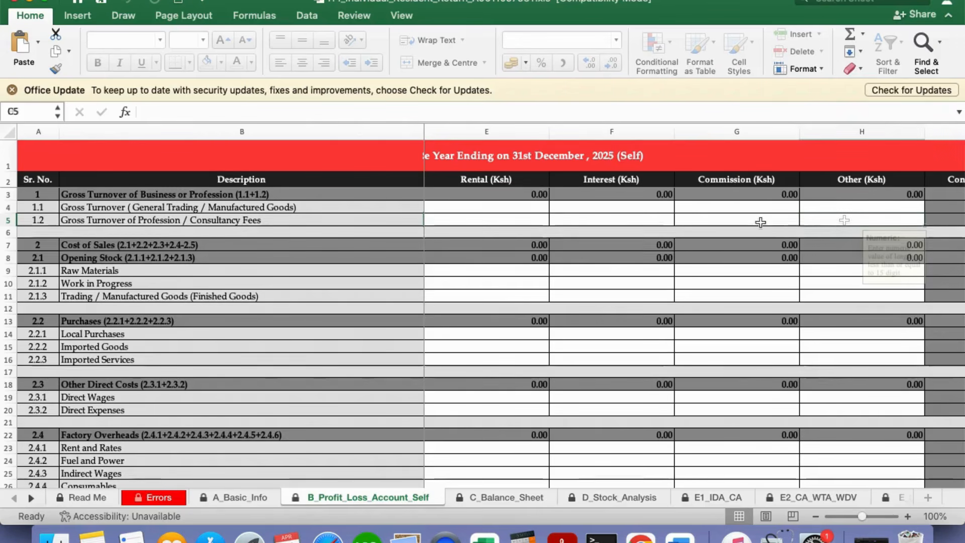
left_click(844, 219)
type("50")
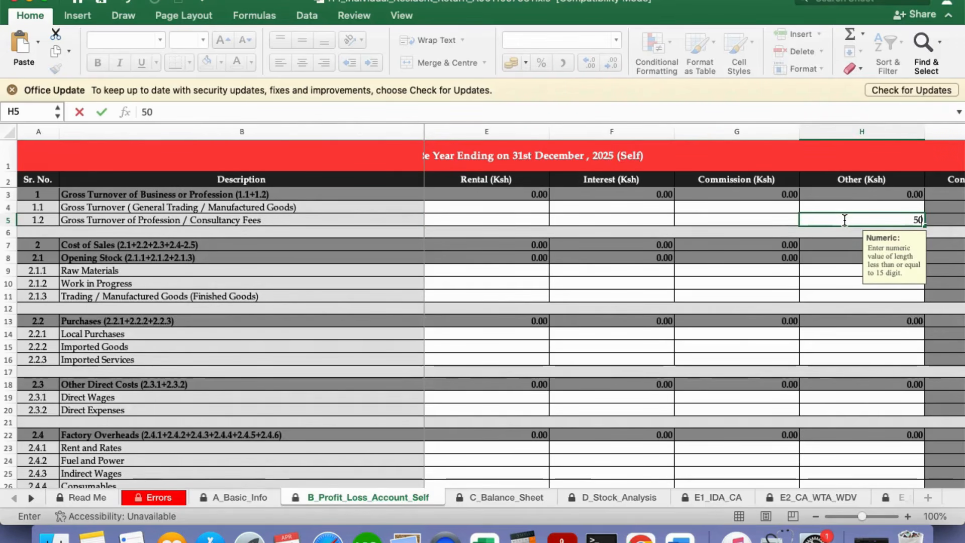
type("000")
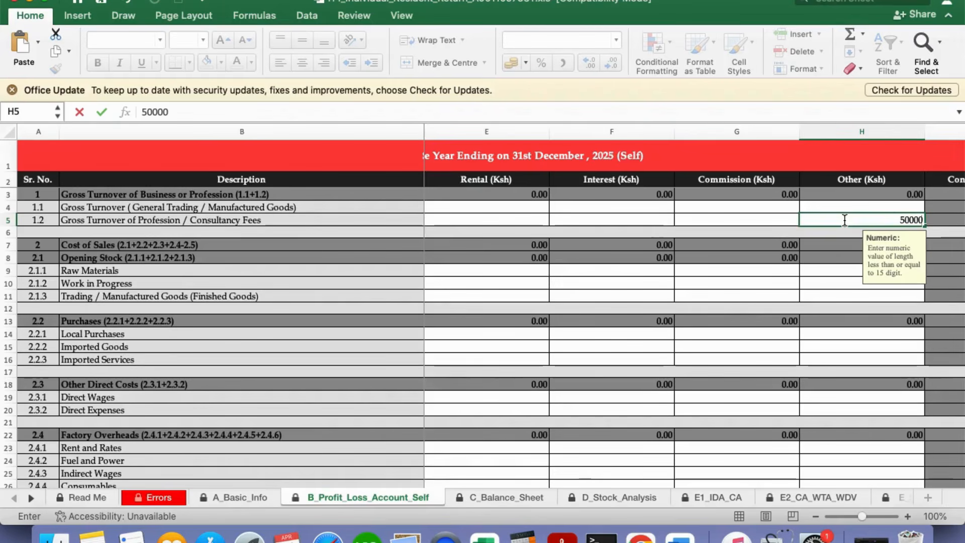
left_click(813, 281)
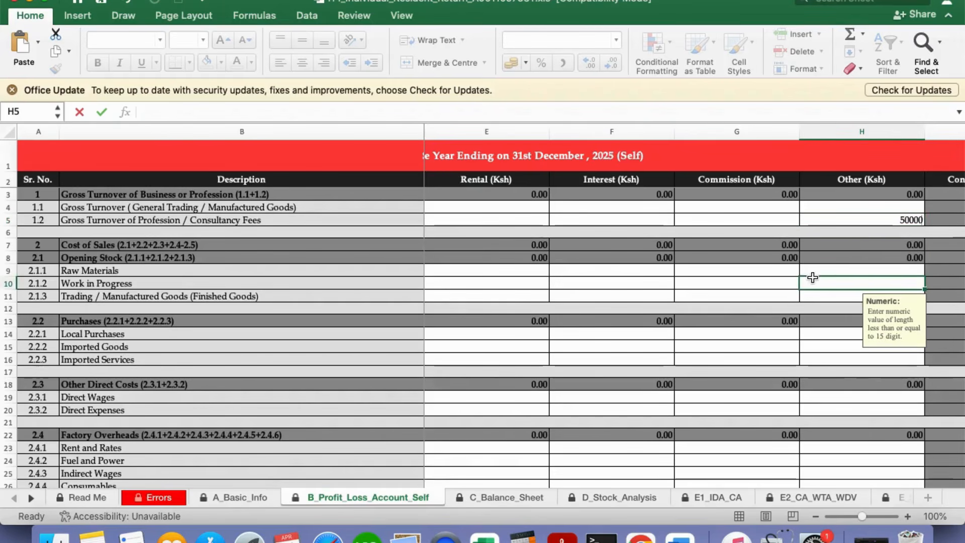
left_click(863, 217)
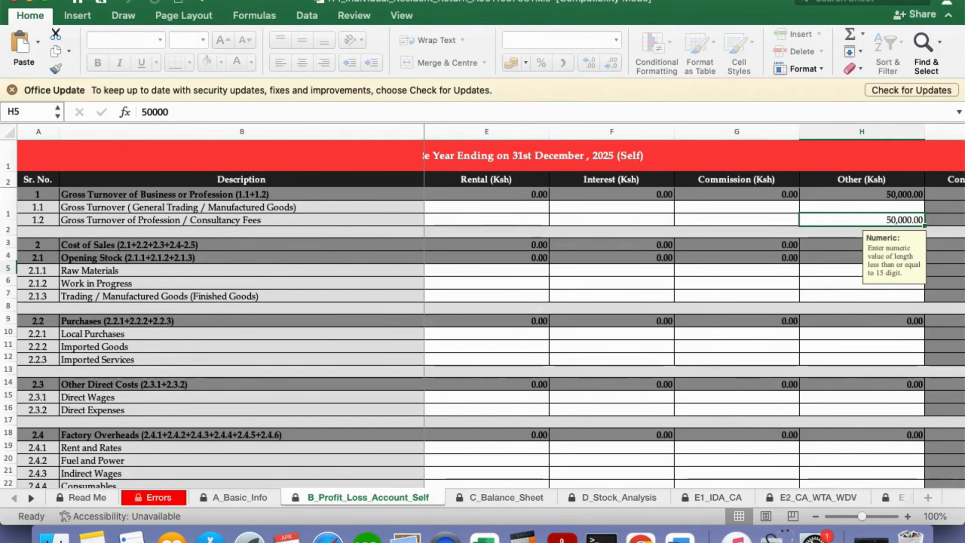
double_click(865, 283)
left_click(864, 216)
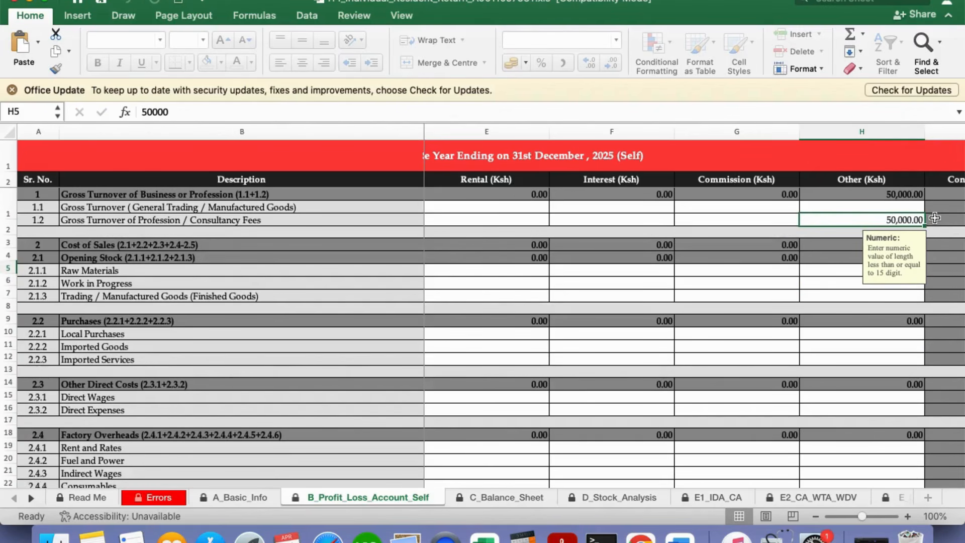
On the C_Balance_Sheet sheet, set the Shares investment for Self to 1.
key("ctrl+Right")
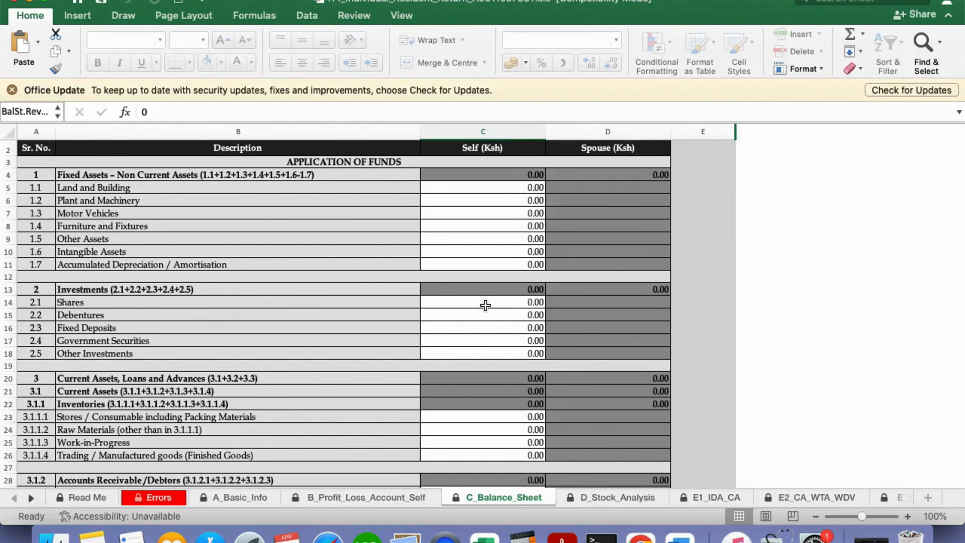
left_click(484, 303)
type("1")
left_click(600, 341)
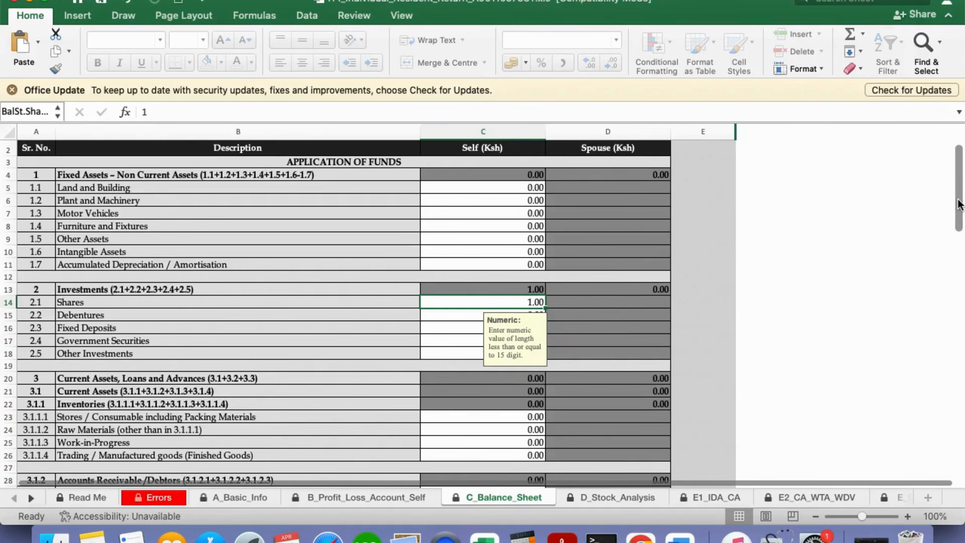
Set Proprietor's Capital for Self to 1 in the balance sheet's Finance By section.
left_click_drag(958, 216, 959, 353)
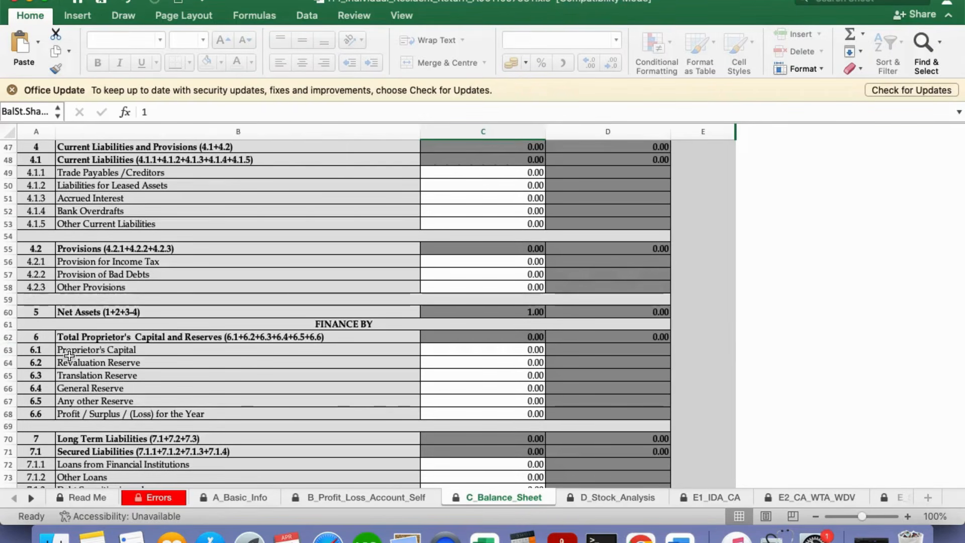
left_click(478, 351)
type("1")
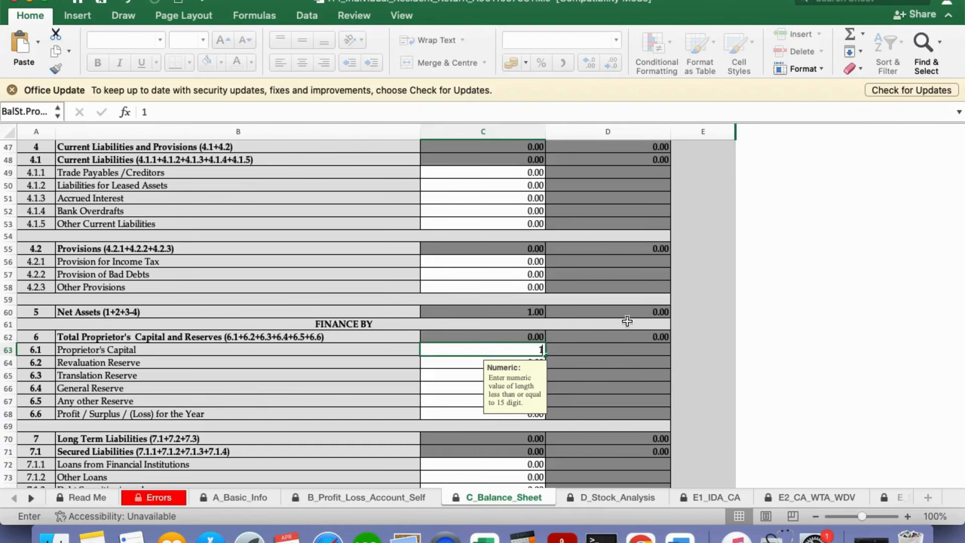
key("Return")
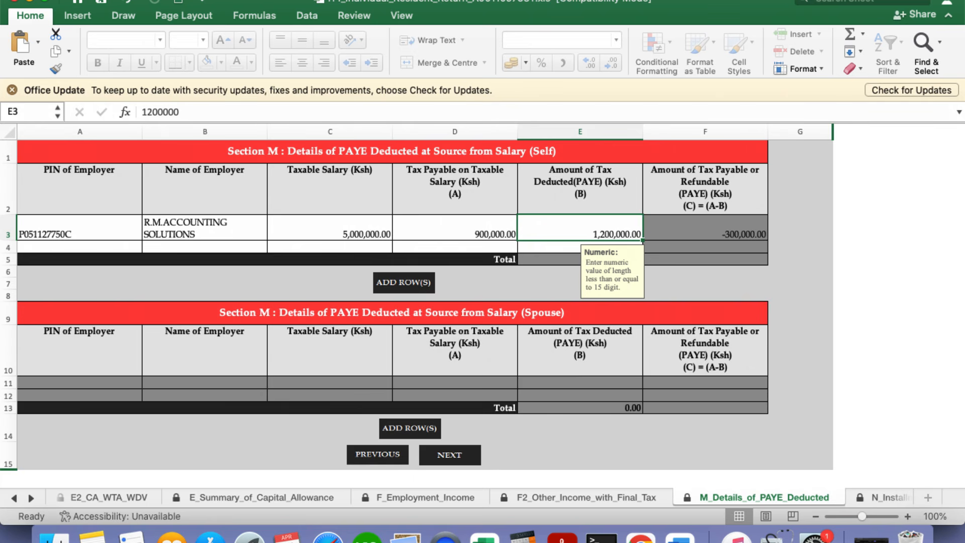
Go on from the PAYE details to the T_Tax_Computation sheet and review its deductions, reliefs, tax credits and tax due line.
key("ctrl+Right")
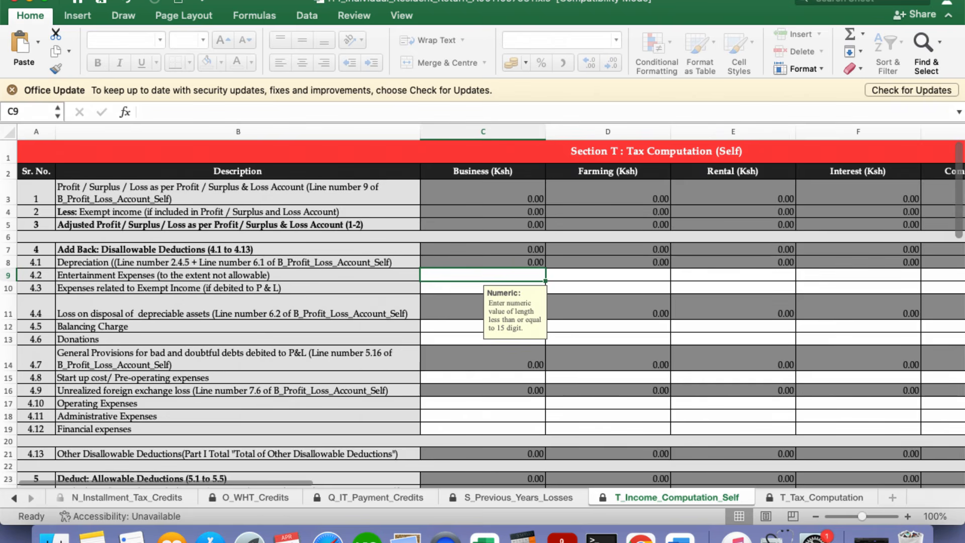
key("ctrl+Page_Down")
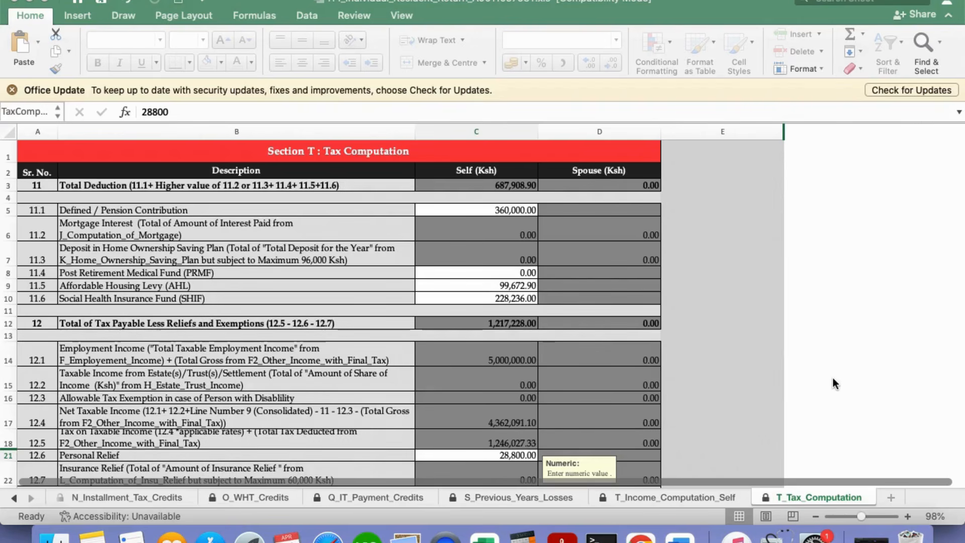
scroll(833, 385, "down", 1)
scroll(833, 384, "down", 4)
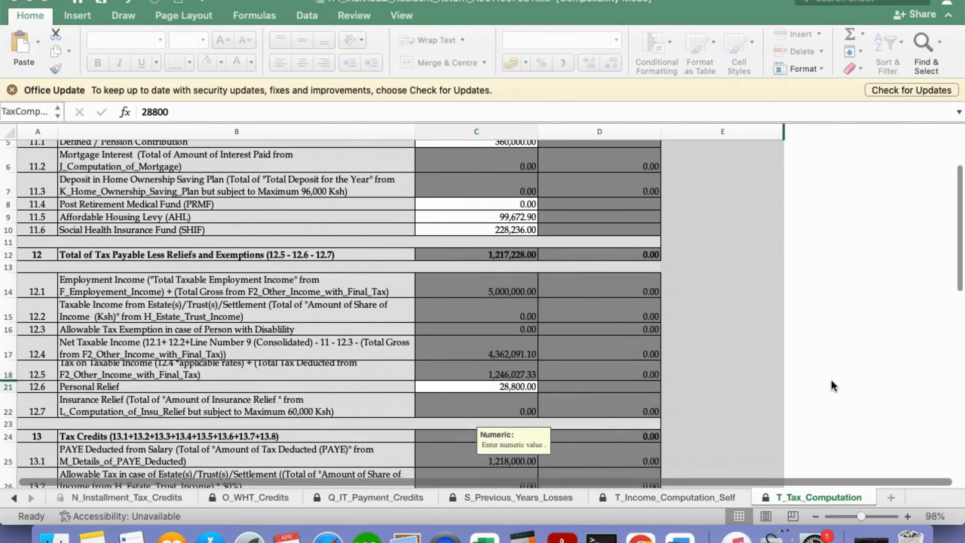
scroll(874, 407, "down", 3)
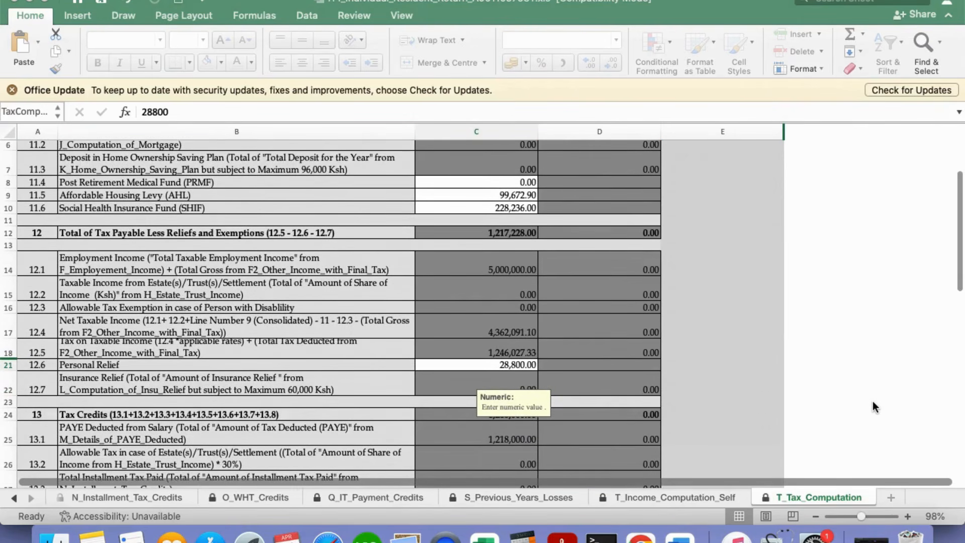
scroll(874, 403, "down", 2)
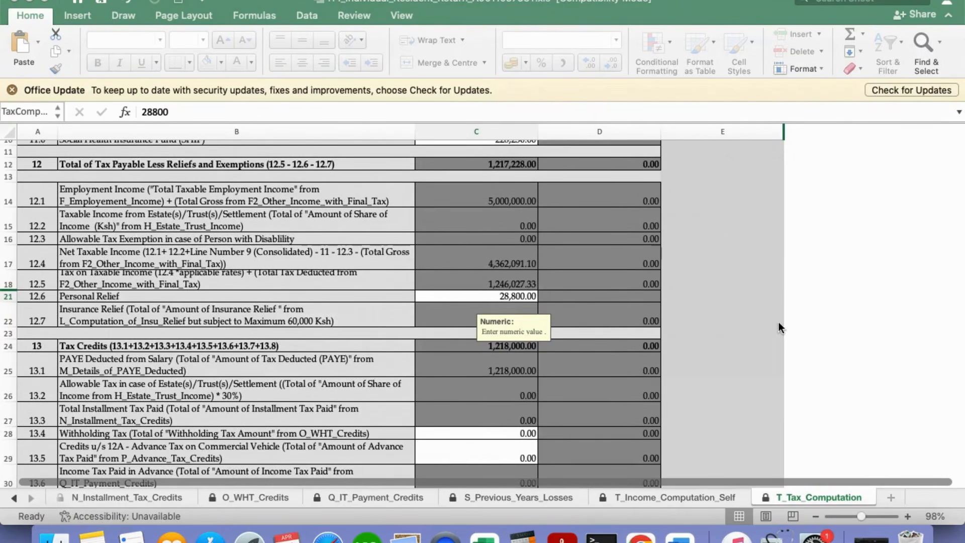
scroll(676, 375, "down", 5)
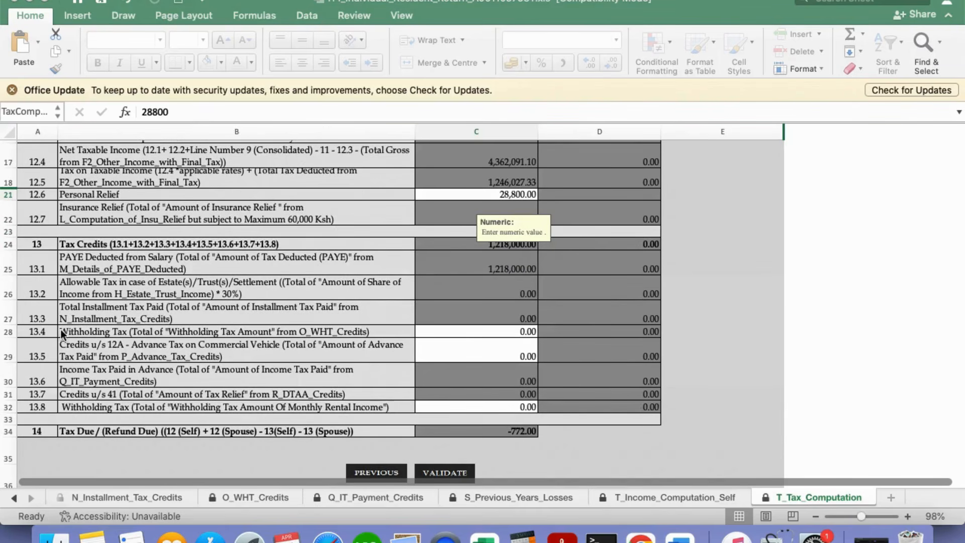
Enter 5000 as the Withholding Tax credit for Self in line 13.4 of the tax computation.
left_click(524, 330)
left_click(492, 333)
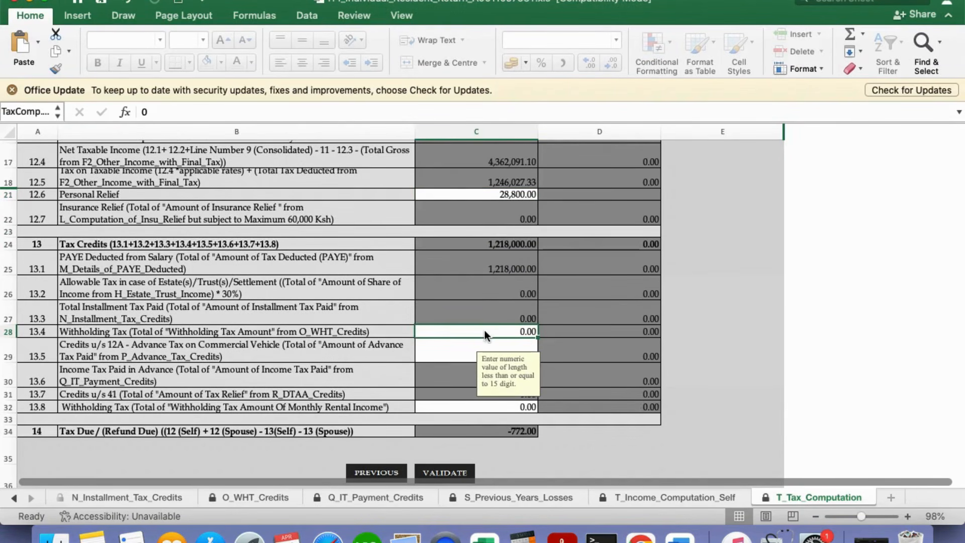
type("5000")
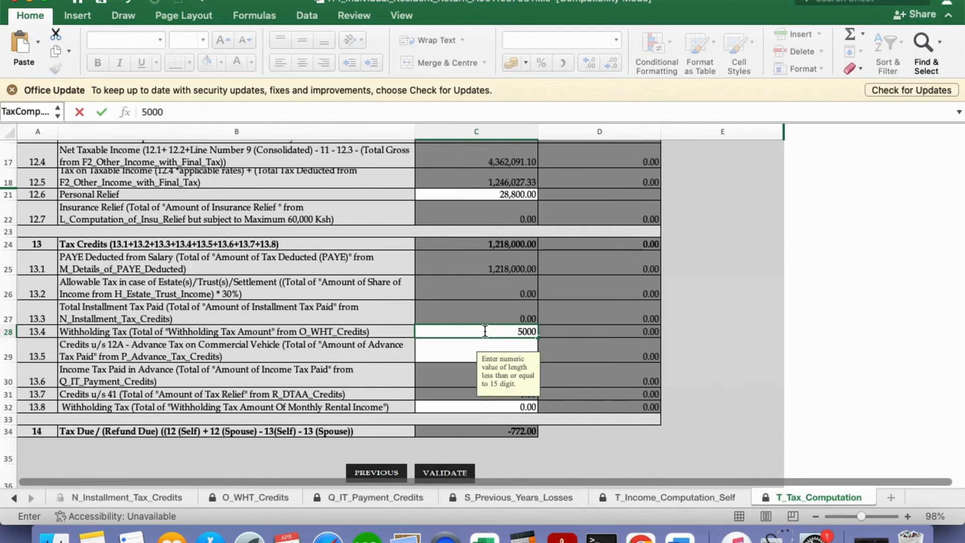
left_click(600, 354)
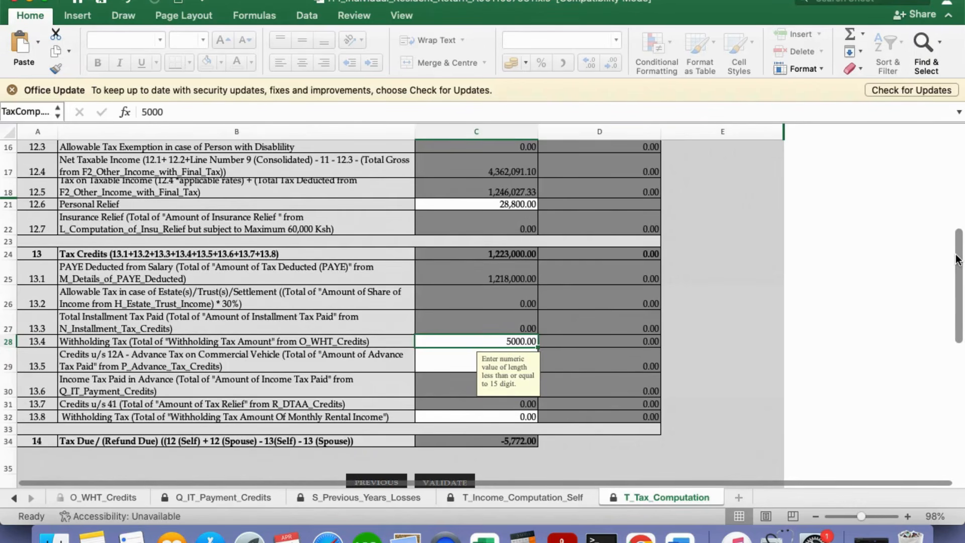
Check the Tax Credits section and the Tax Due / (Refund Due) line of the tax computation.
left_click_drag(958, 259, 958, 274)
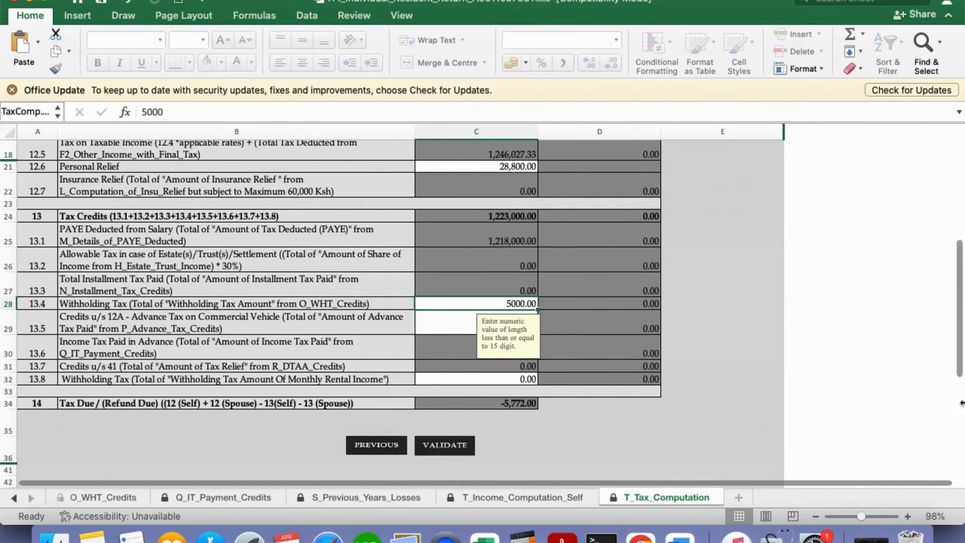
scroll(515, 334, "up", 3)
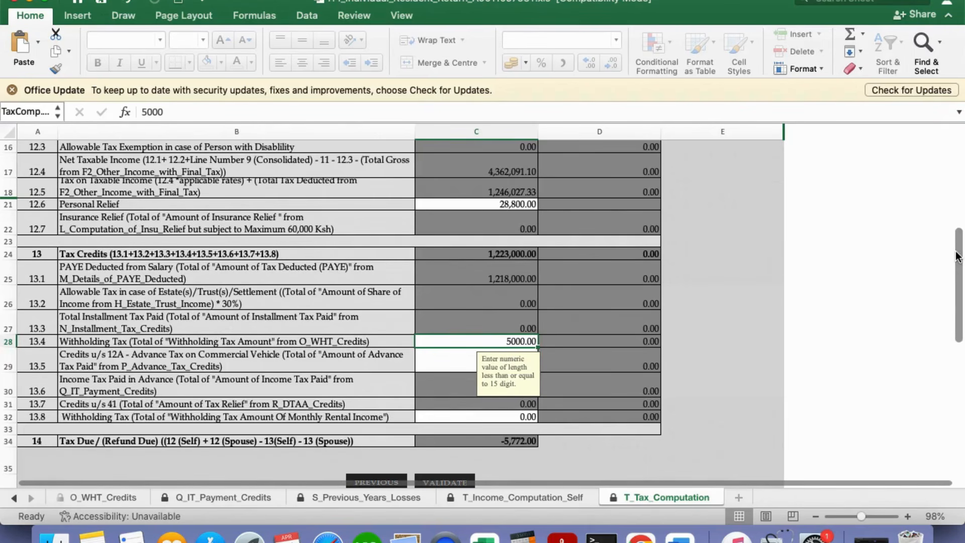
scroll(957, 257, "down", 3)
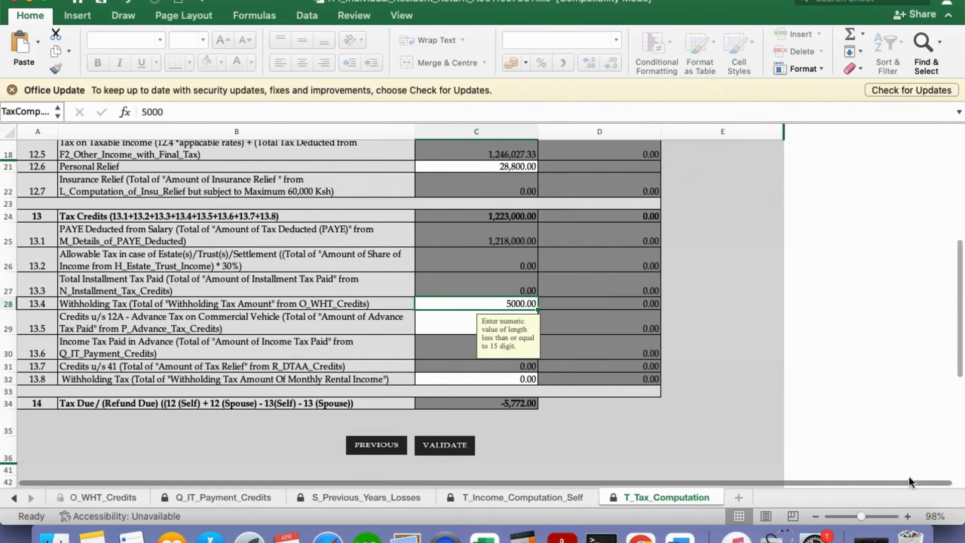
scroll(470, 334, "up", 3)
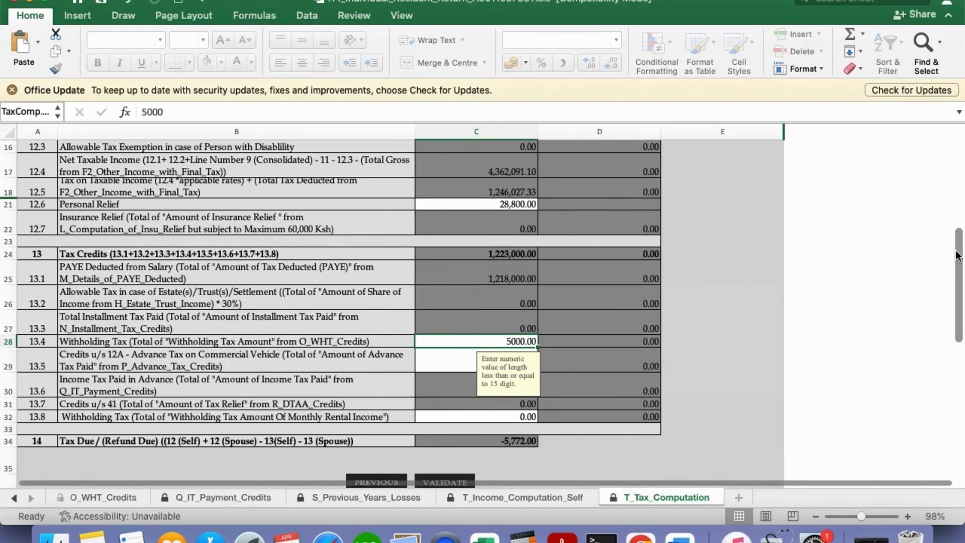
scroll(958, 255, "down", 3)
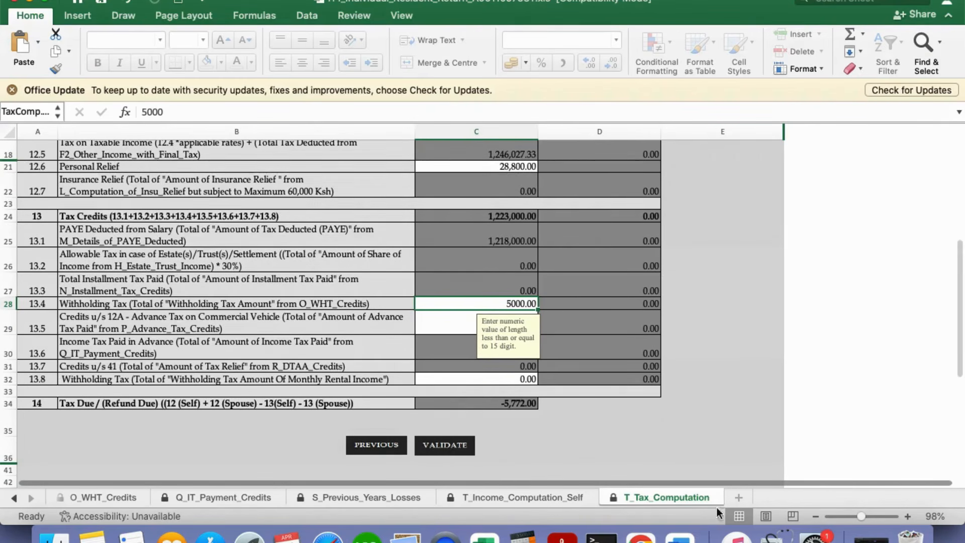
scroll(959, 286, "up", 3)
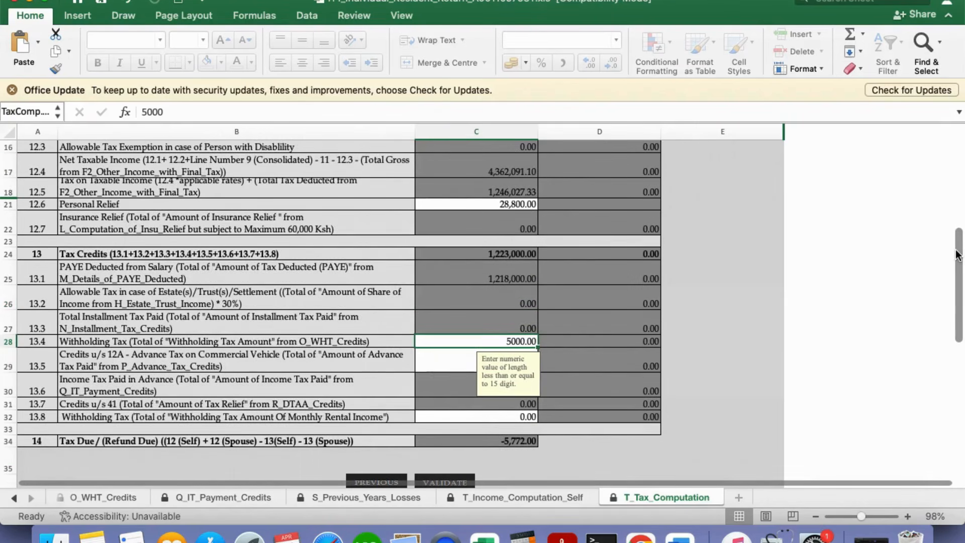
scroll(957, 254, "down", 3)
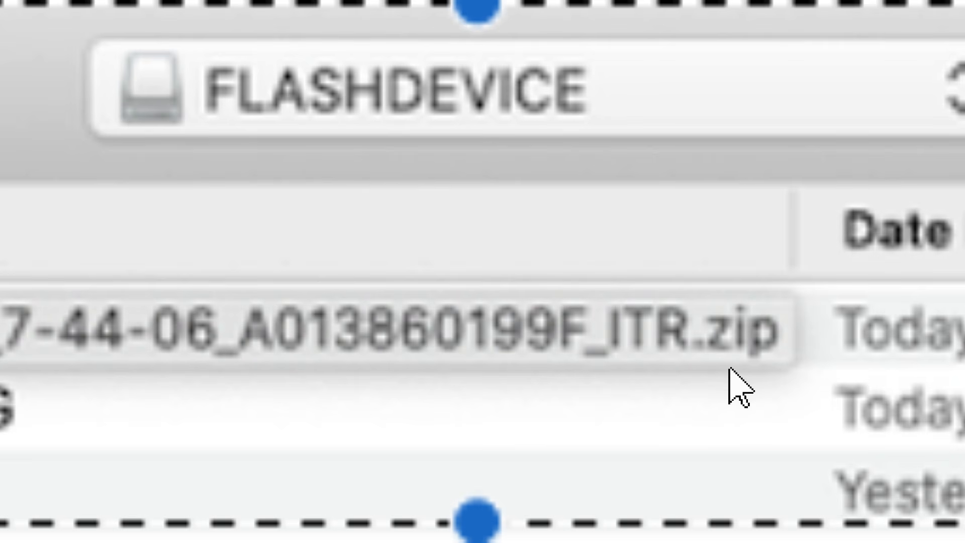
left_click(714, 355)
left_click(714, 355)
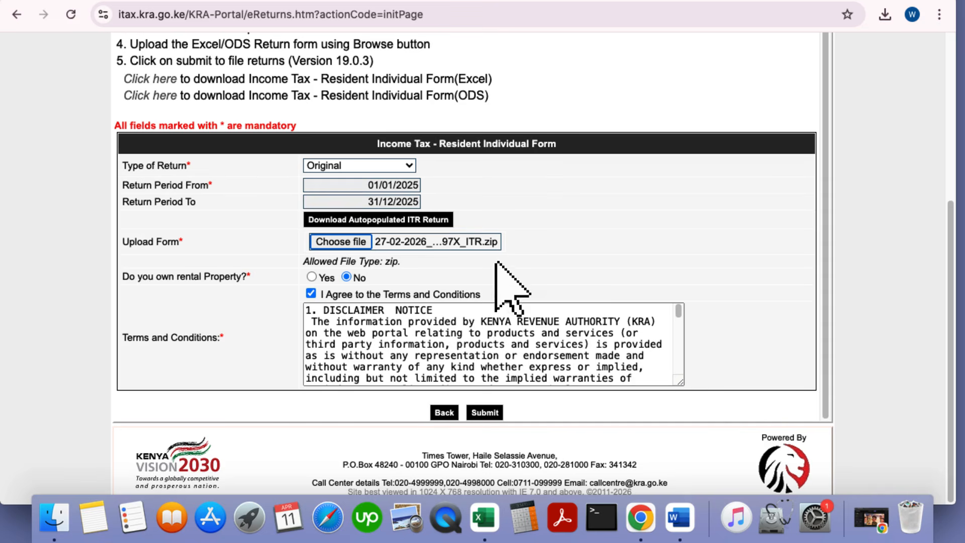
left_click(478, 246)
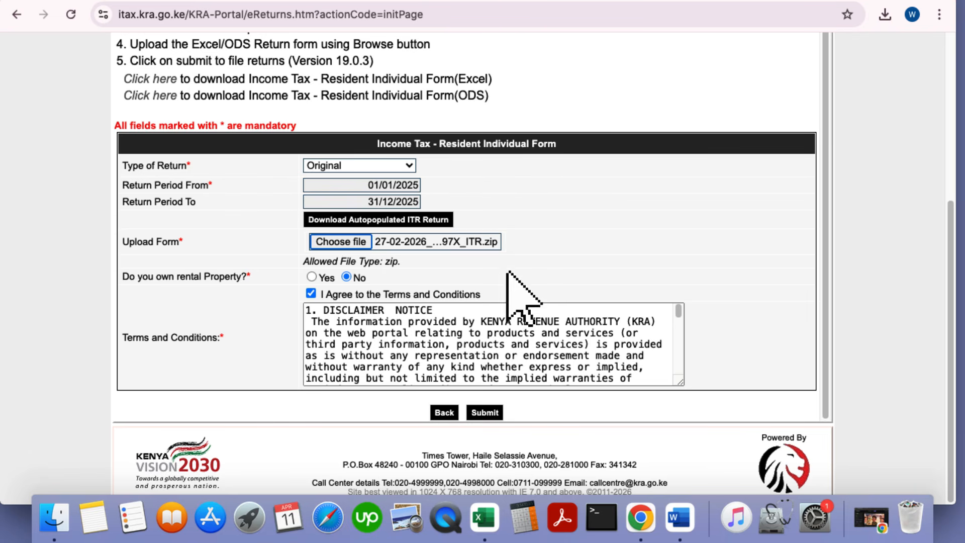
left_click(478, 246)
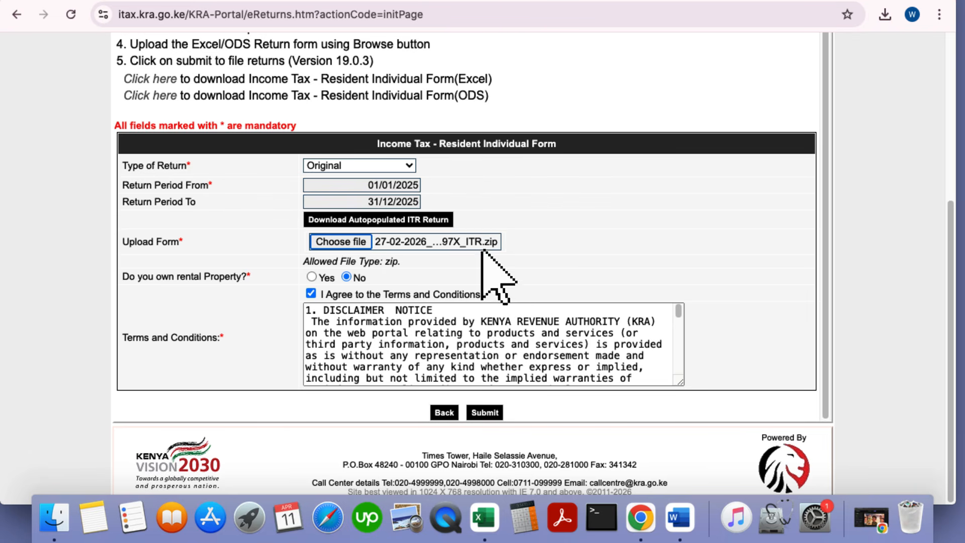